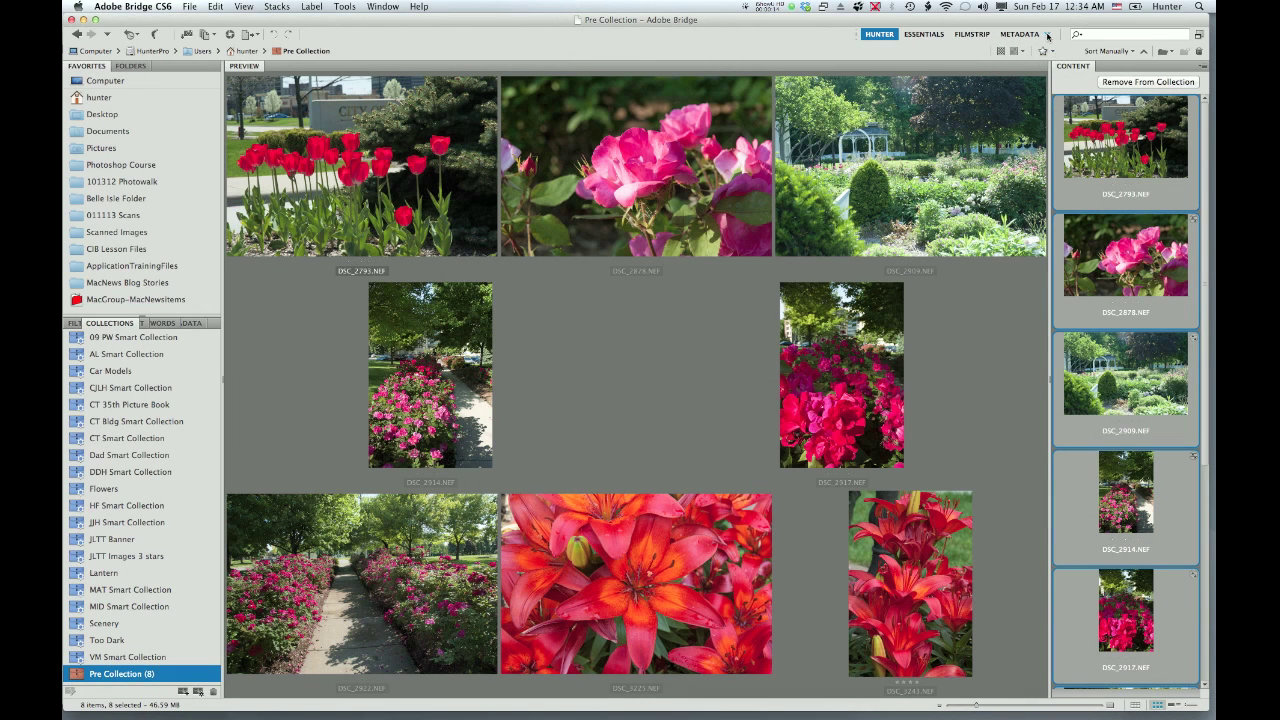
# Step: Open the workspace list next to METADATA to pick a workspace
pyautogui.click(1047, 34)
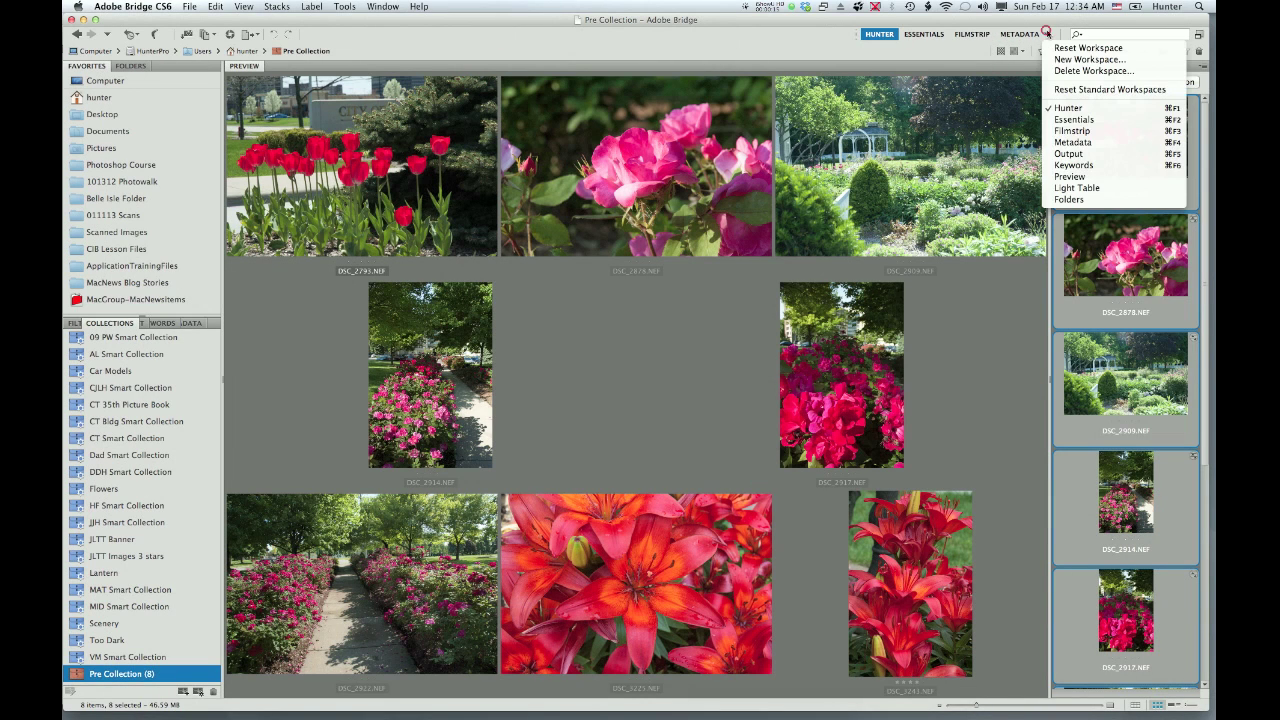
# Step: Switch to the Output workspace and keep a U.S. Paper, Letter-size page preset
pyautogui.click(1075, 157)
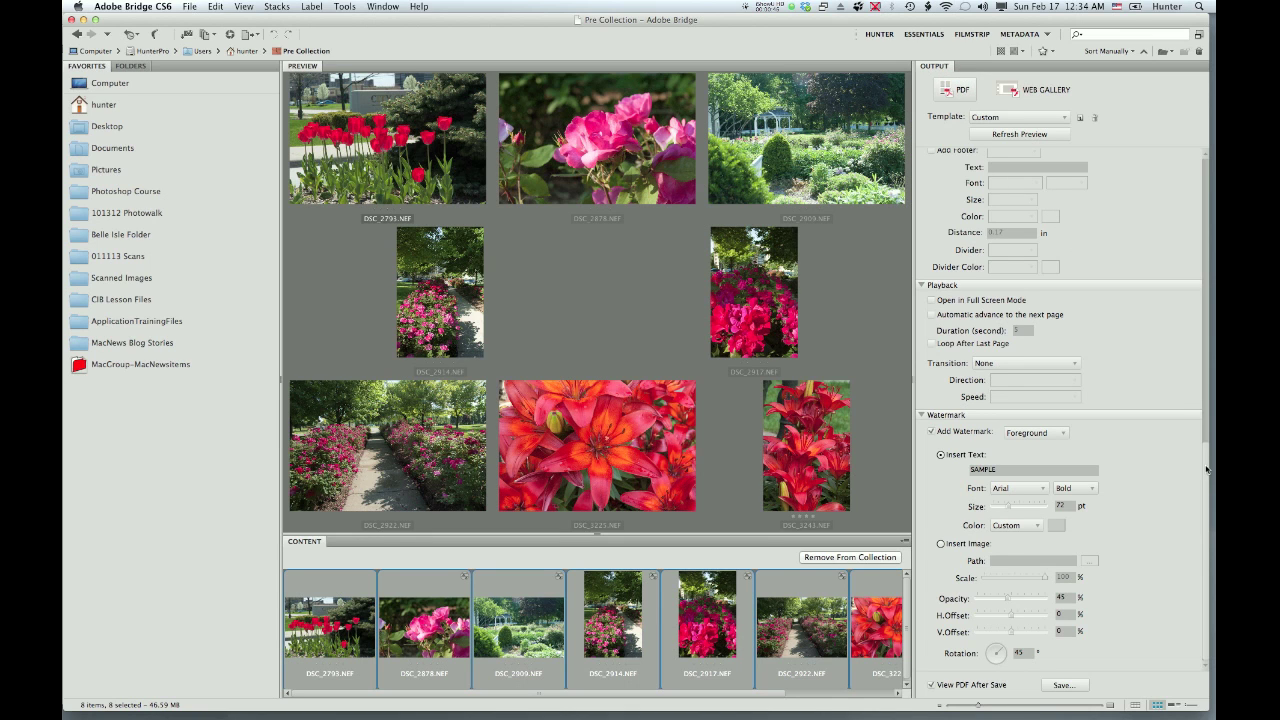
pyautogui.scroll(3, 1180, 300)
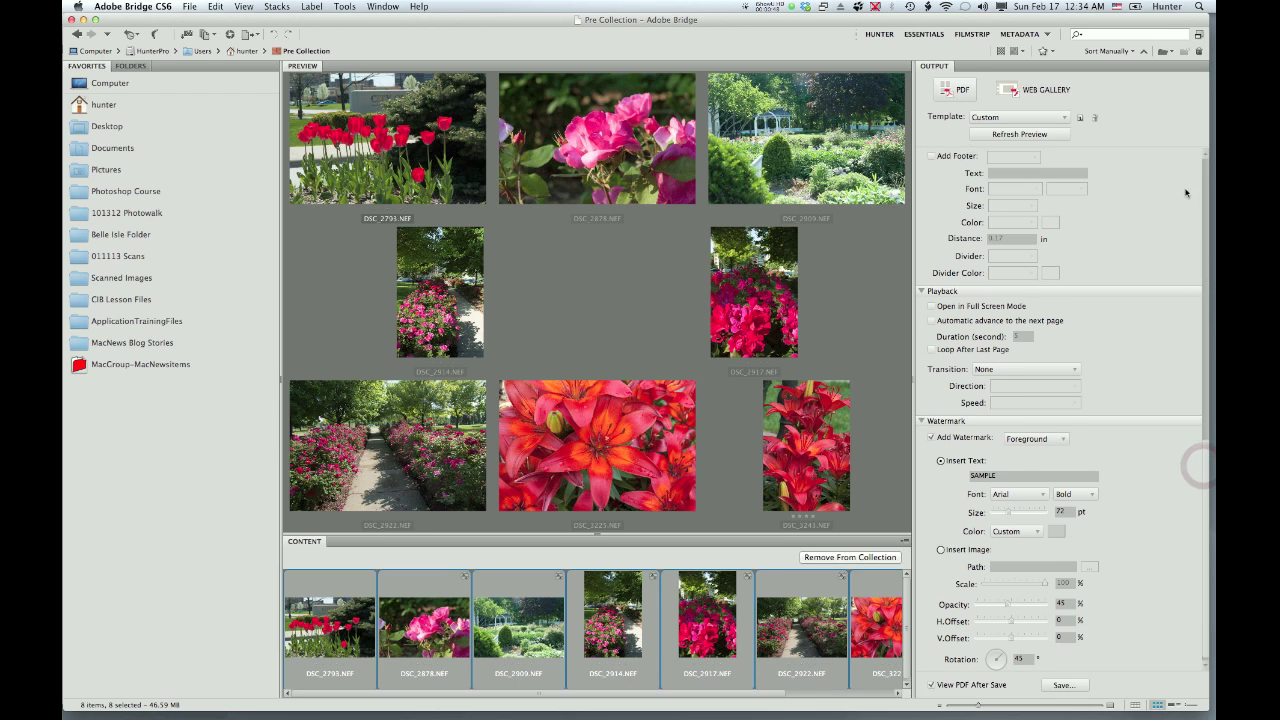
pyautogui.scroll(4, 1185, 175)
pyautogui.scroll(5, 1187, 138)
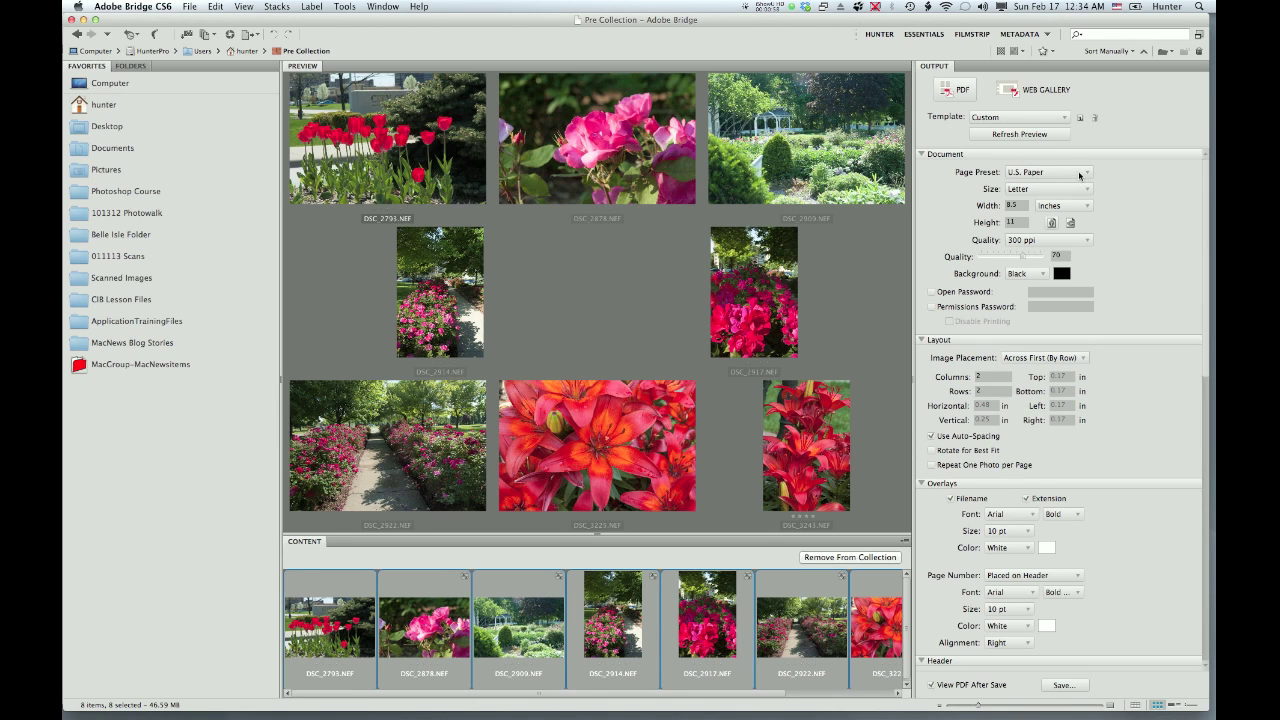
pyautogui.click(1079, 175)
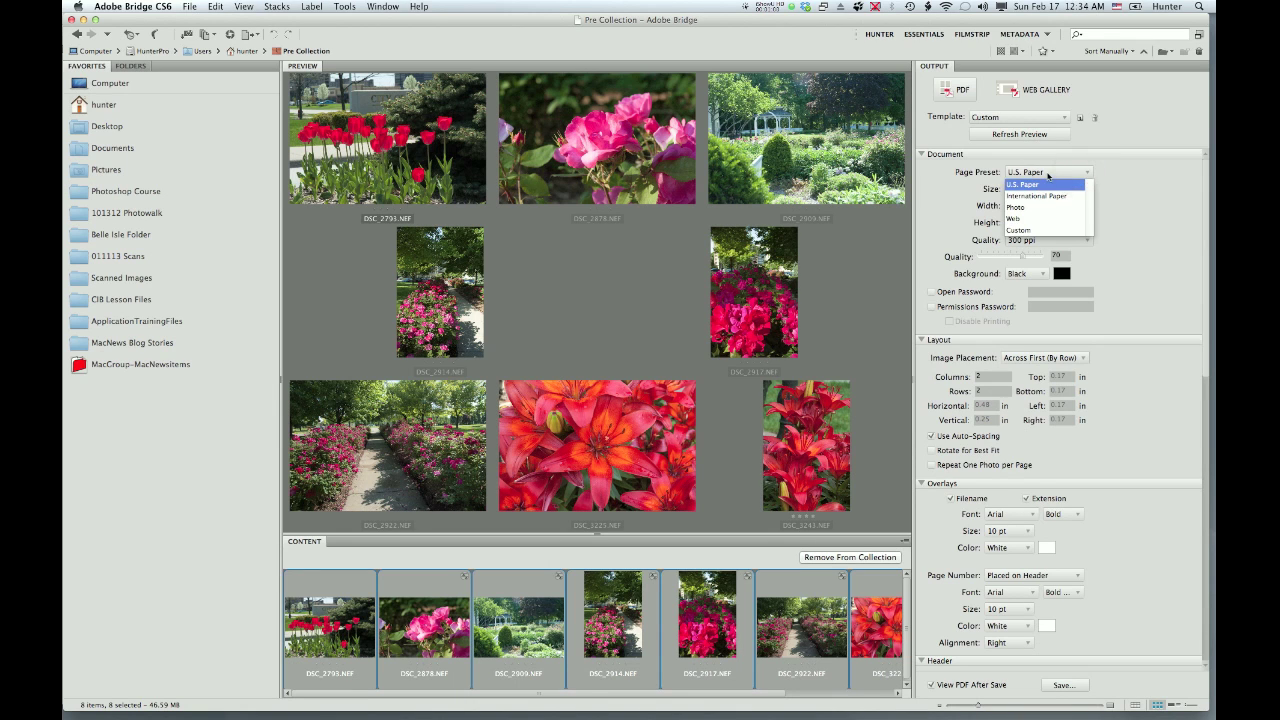
pyautogui.click(1048, 174)
pyautogui.click(1027, 188)
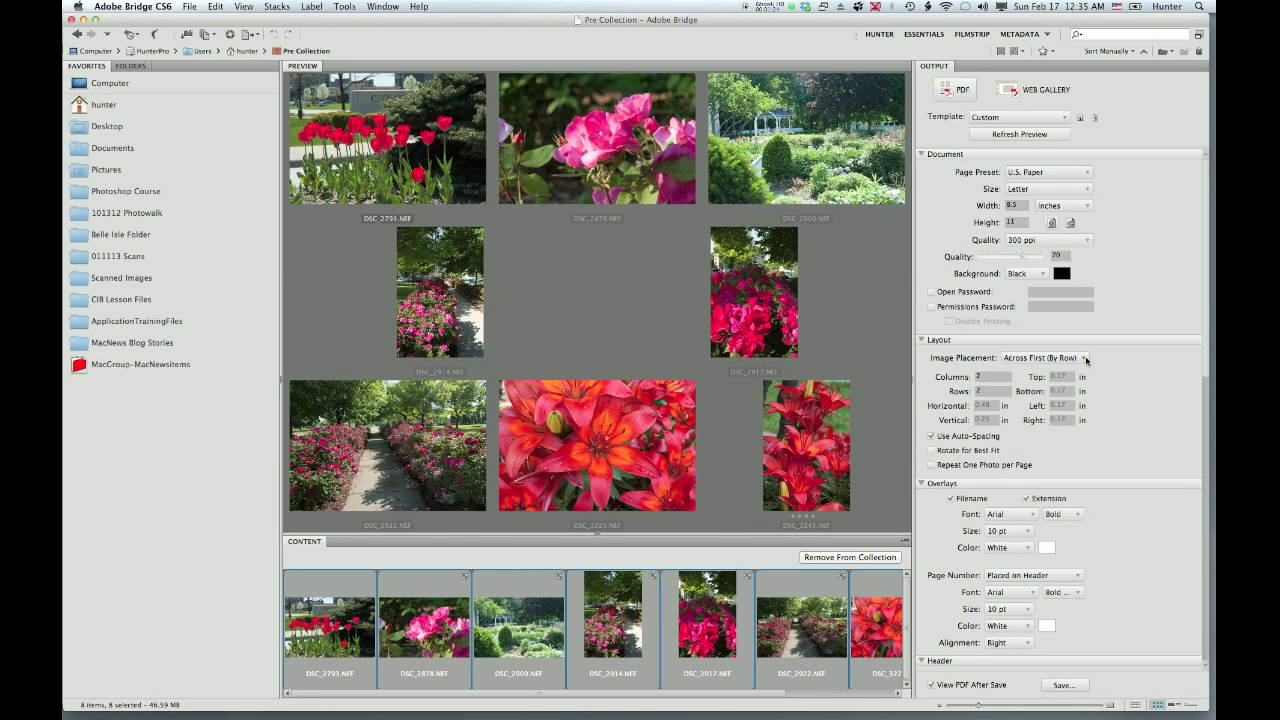
# Step: Keep Across First (By Row) placement, set 2 columns and 2 rows, and keep Auto-Spacing on
pyautogui.click(1086, 360)
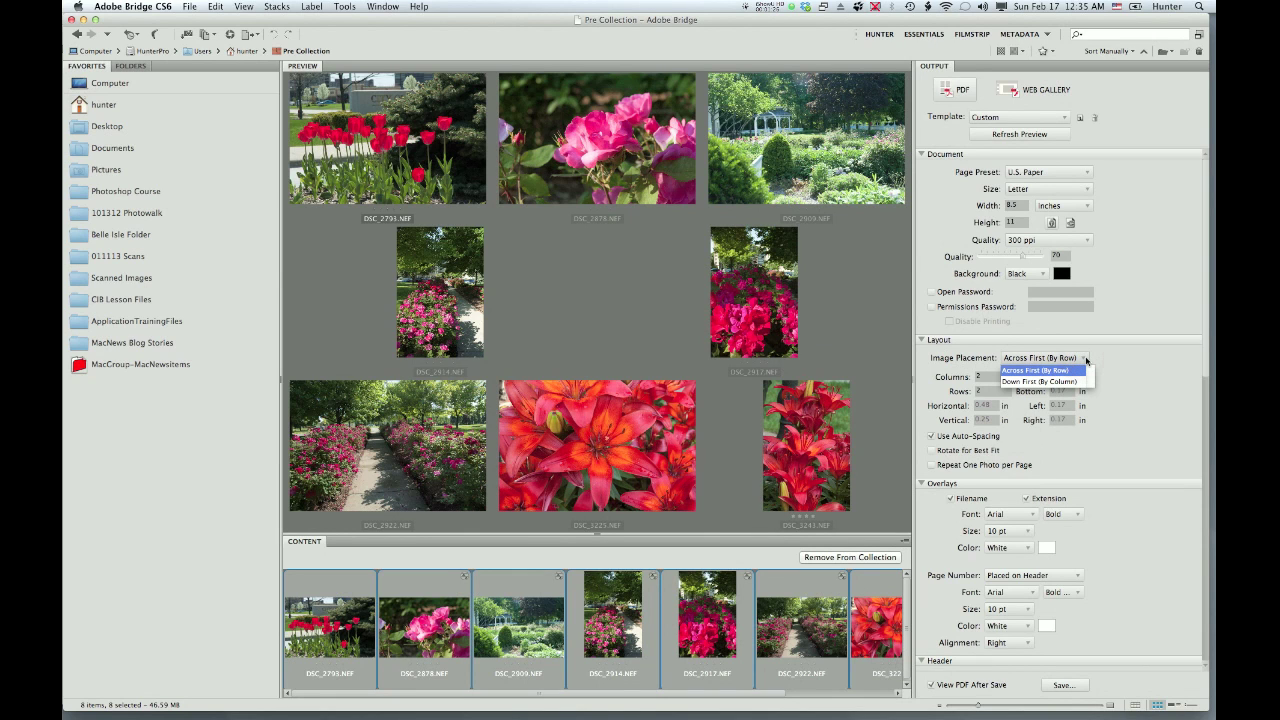
pyautogui.click(1086, 360)
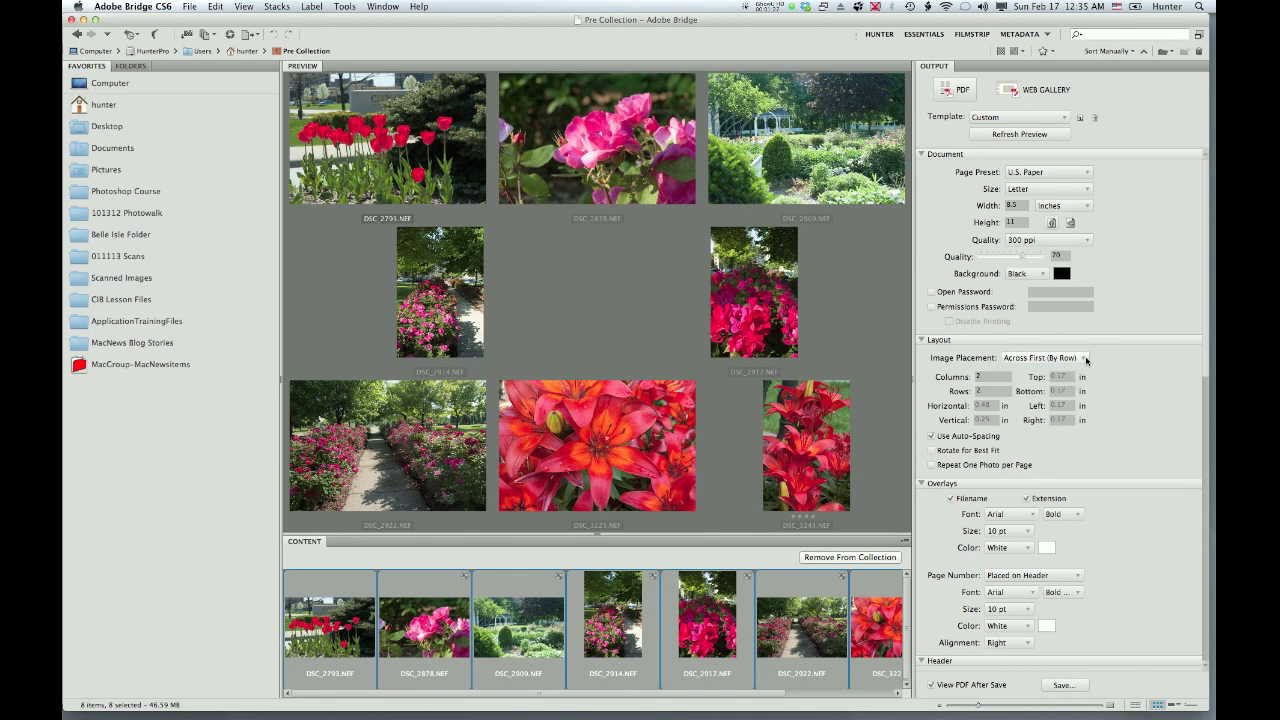
pyautogui.doubleClick(981, 376)
pyautogui.doubleClick(985, 392)
pyautogui.click(930, 436)
pyautogui.click(931, 437)
# Step: Scroll down to Overlays and keep Page Number placed on the header
pyautogui.moveTo(1204, 370); pyautogui.dragTo(1208, 433)
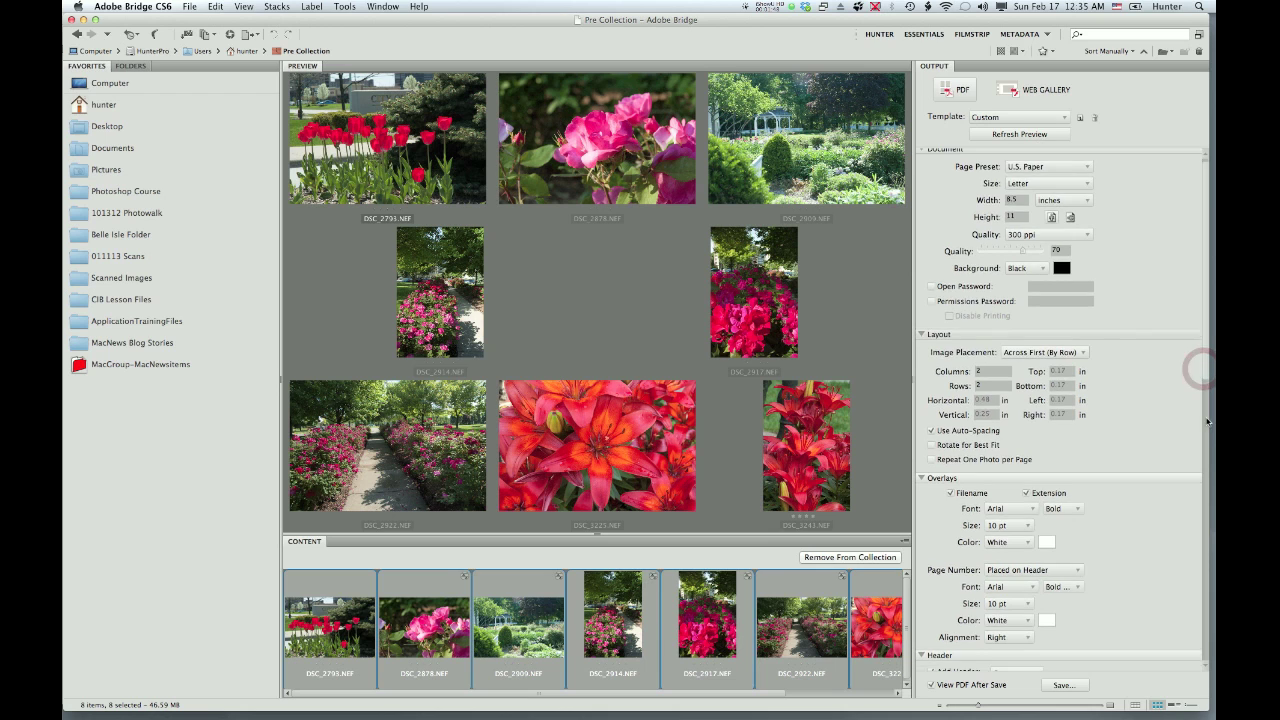
pyautogui.scroll(-3, 1207, 435)
pyautogui.scroll(-1, 1207, 438)
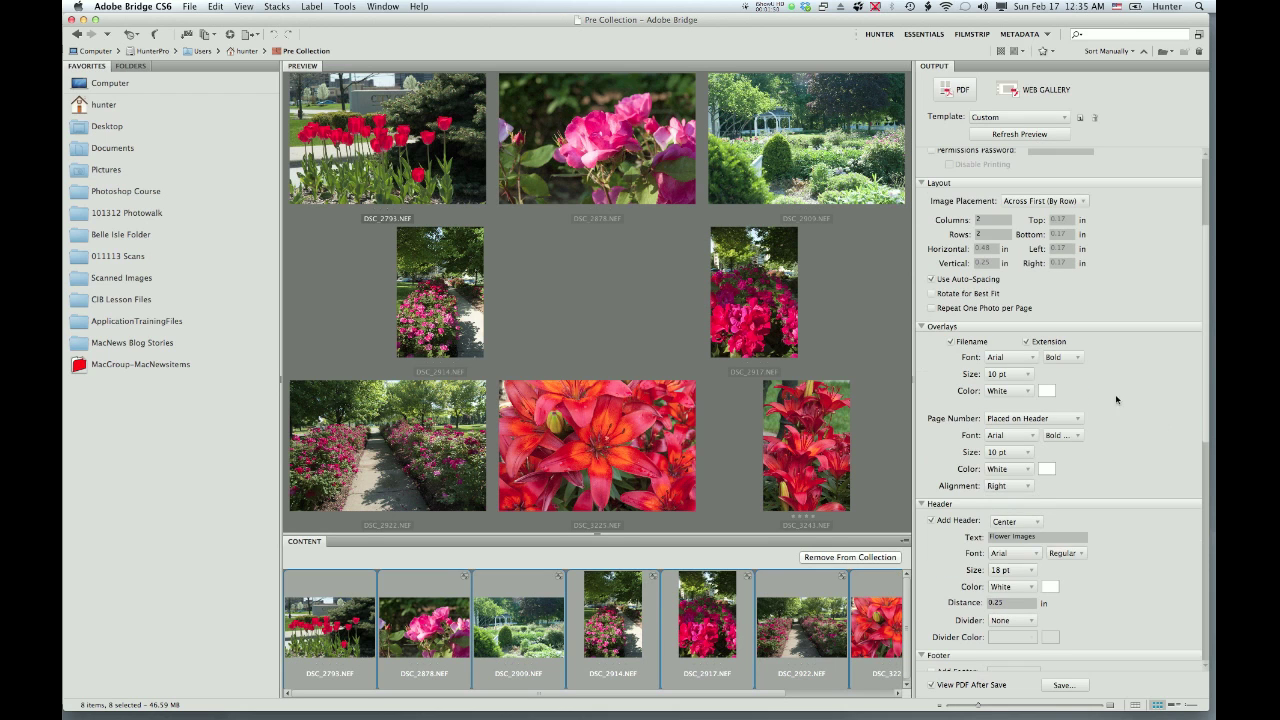
pyautogui.scroll(-1, 923, 348)
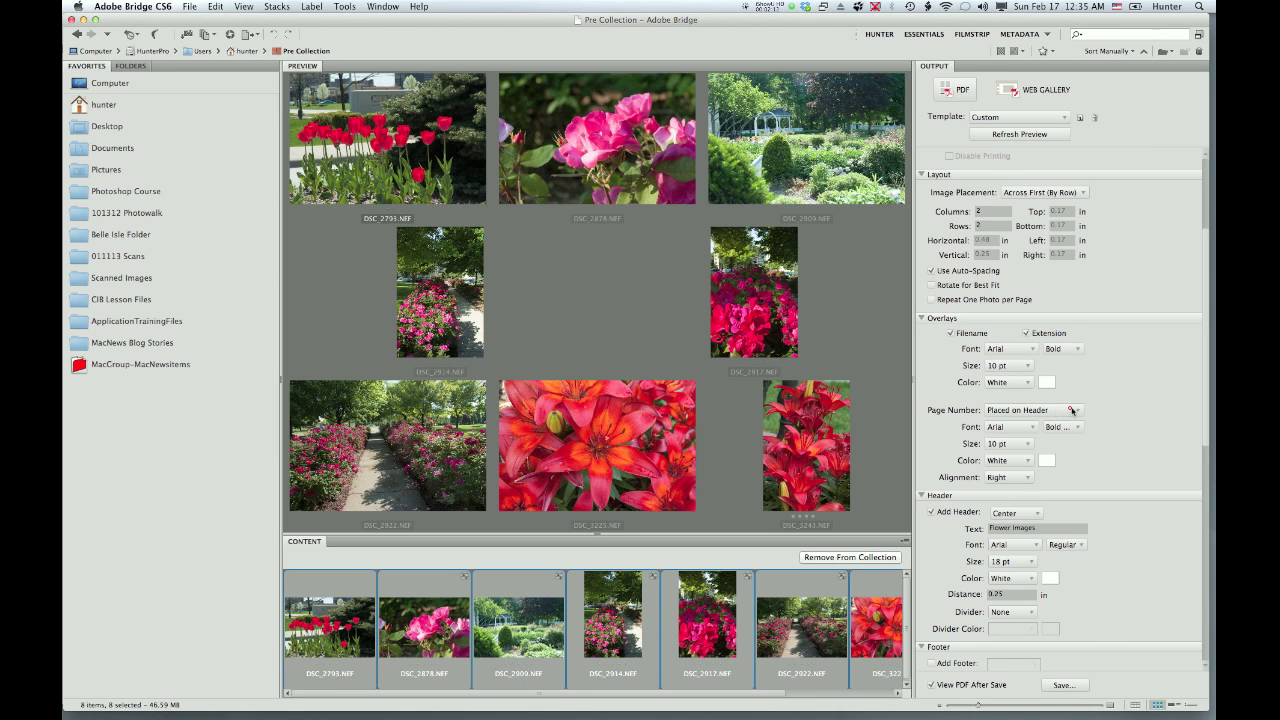
pyautogui.click(1068, 410)
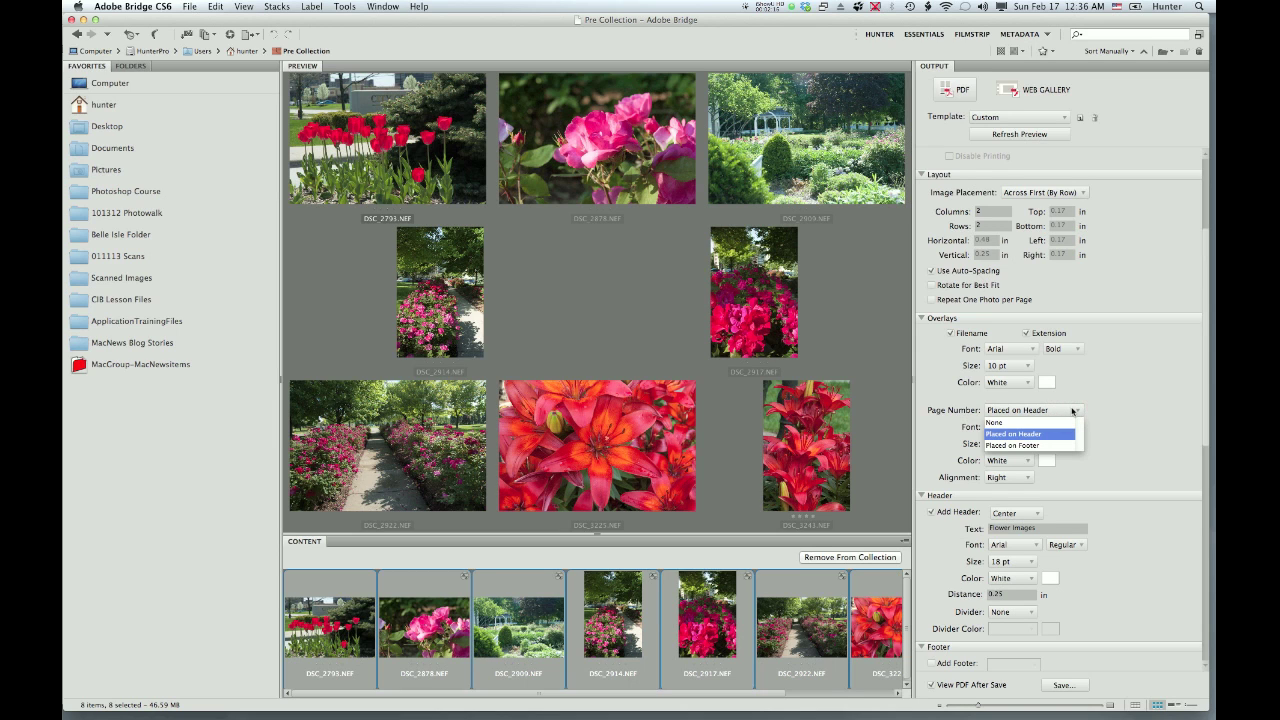
pyautogui.click(1073, 410)
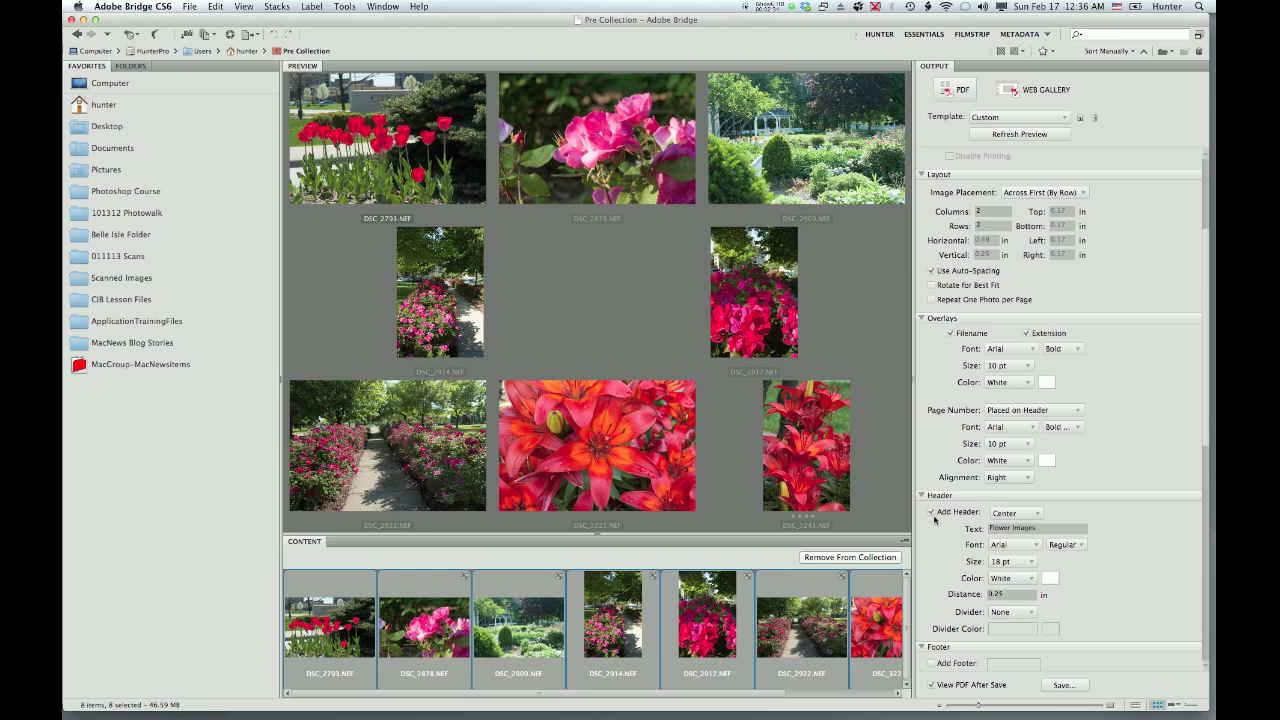
# Step: Keep the 'Flower Images' header centered and change its Arial font style to Bold
pyautogui.click(1036, 513)
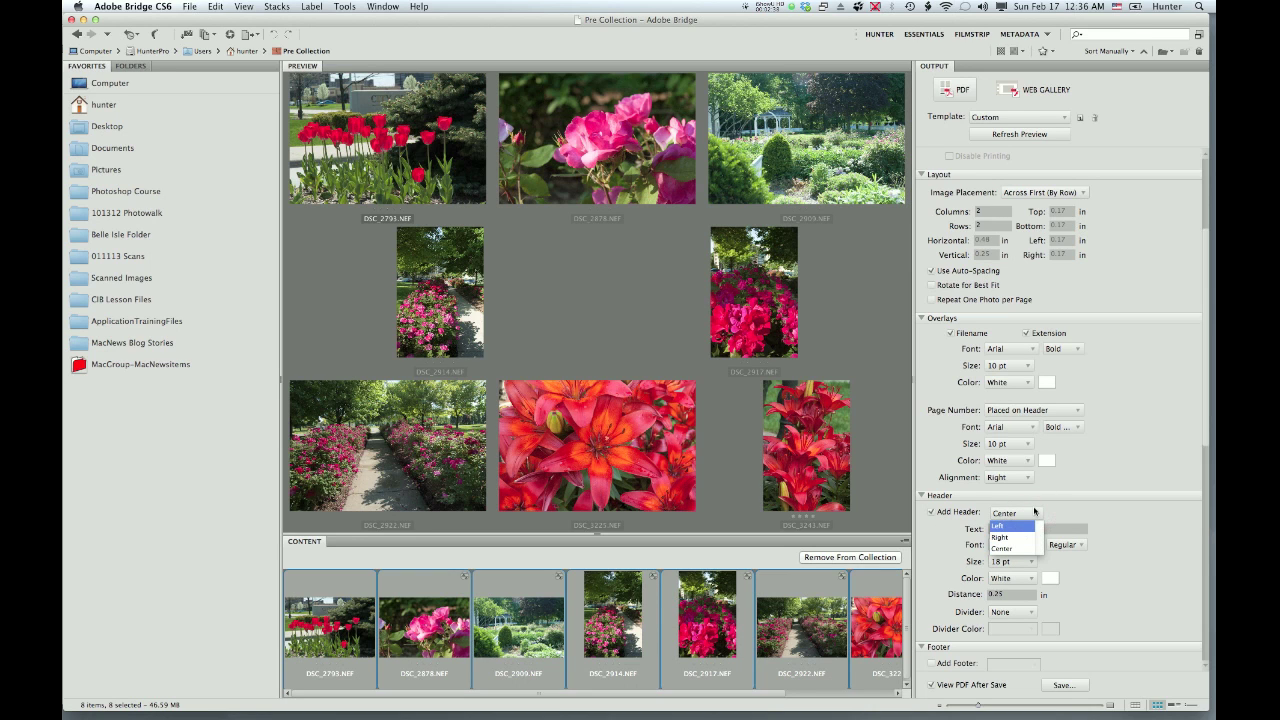
pyautogui.click(1020, 548)
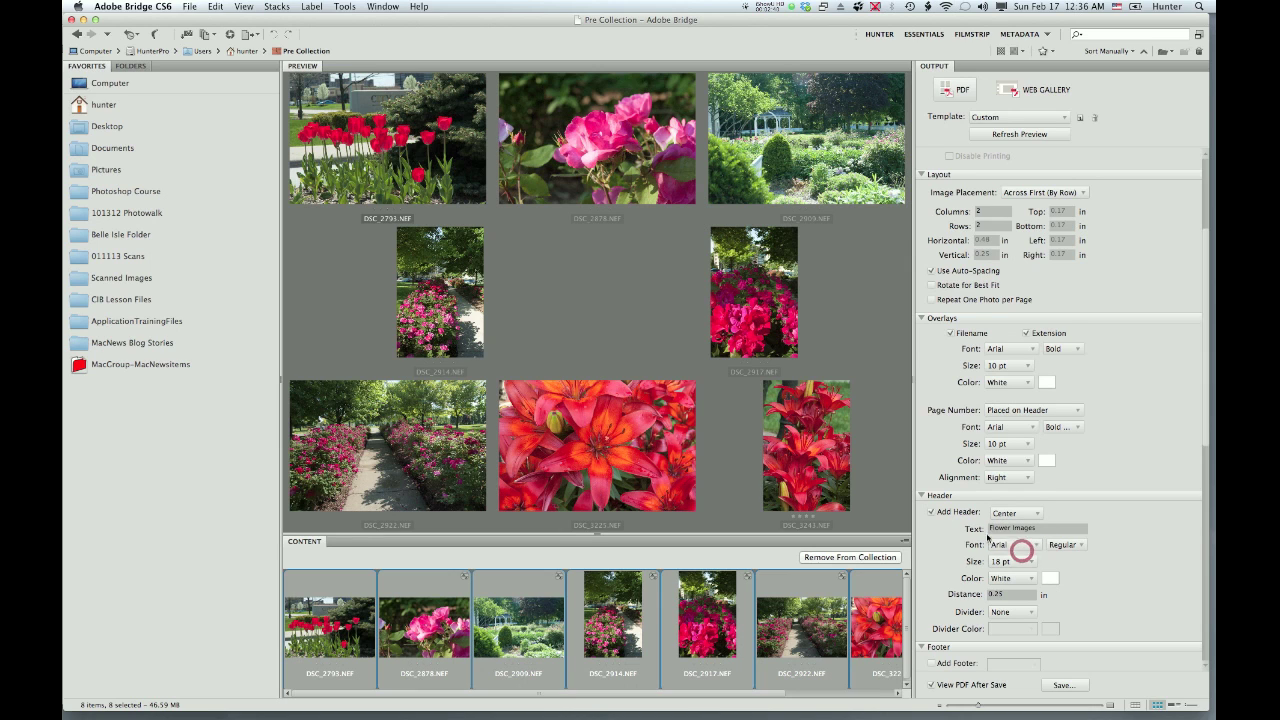
pyautogui.click(1046, 527)
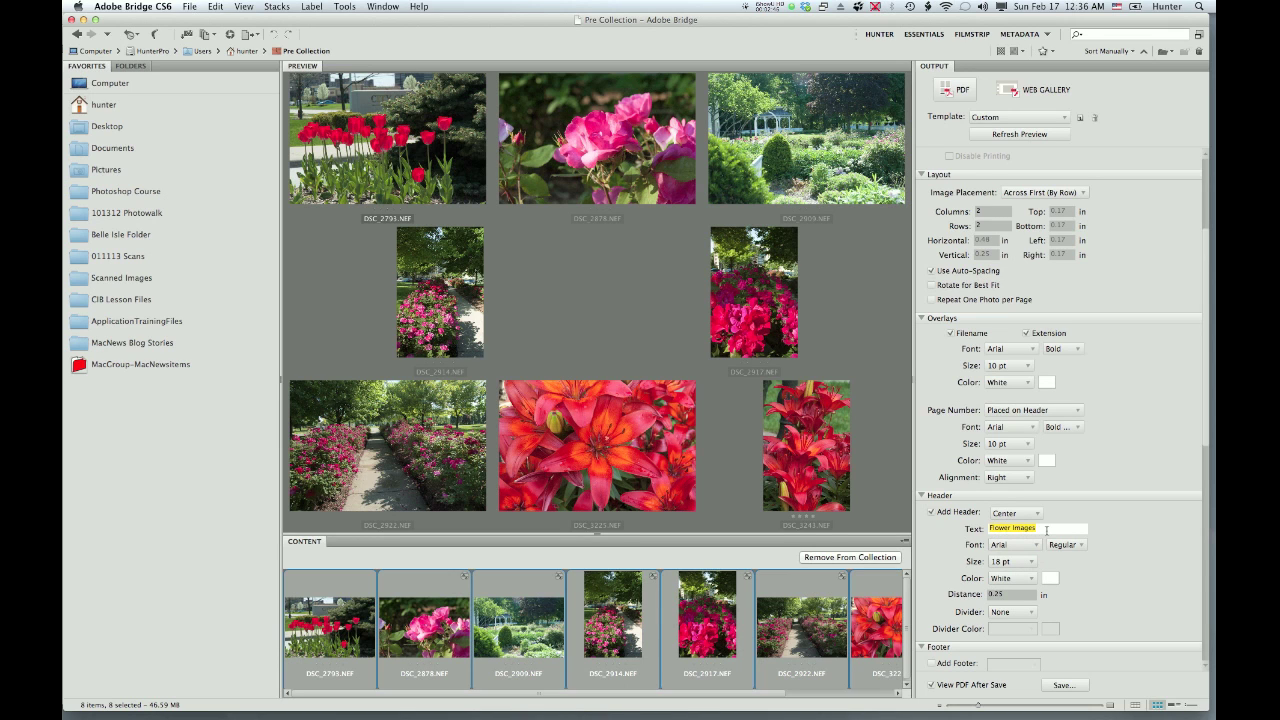
pyautogui.click(1046, 530)
pyautogui.click(1077, 546)
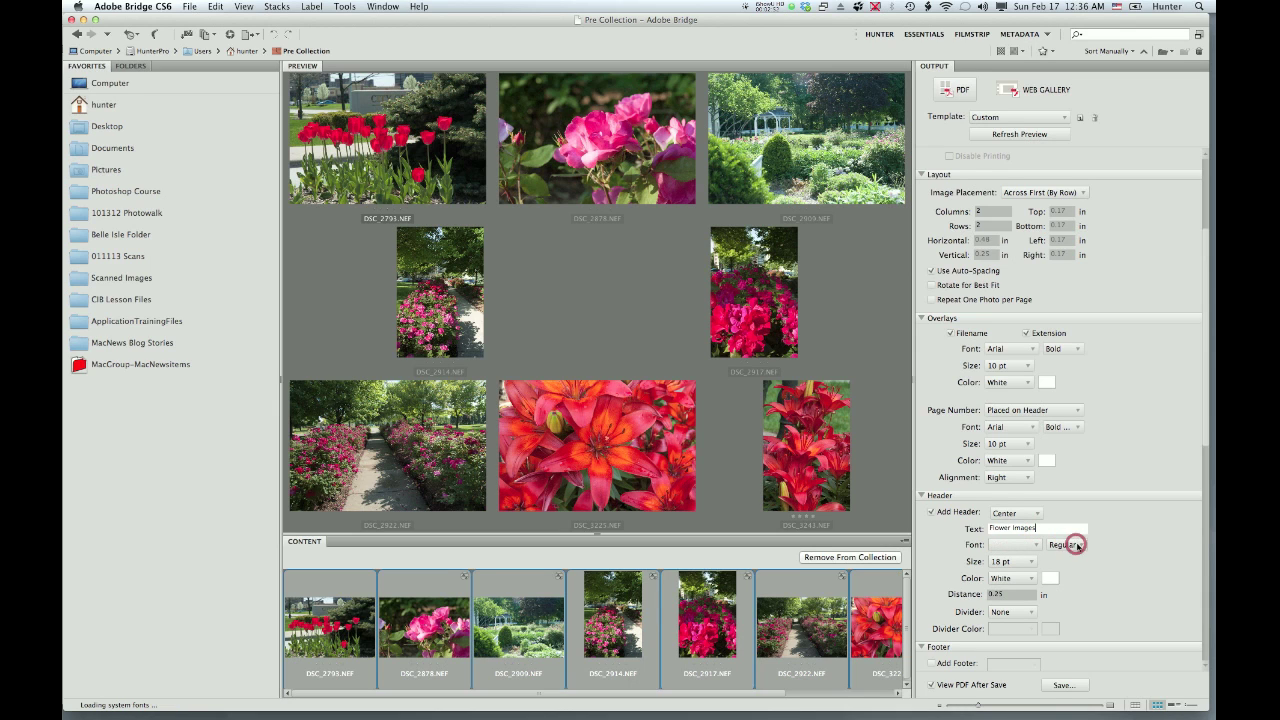
pyautogui.click(1082, 548)
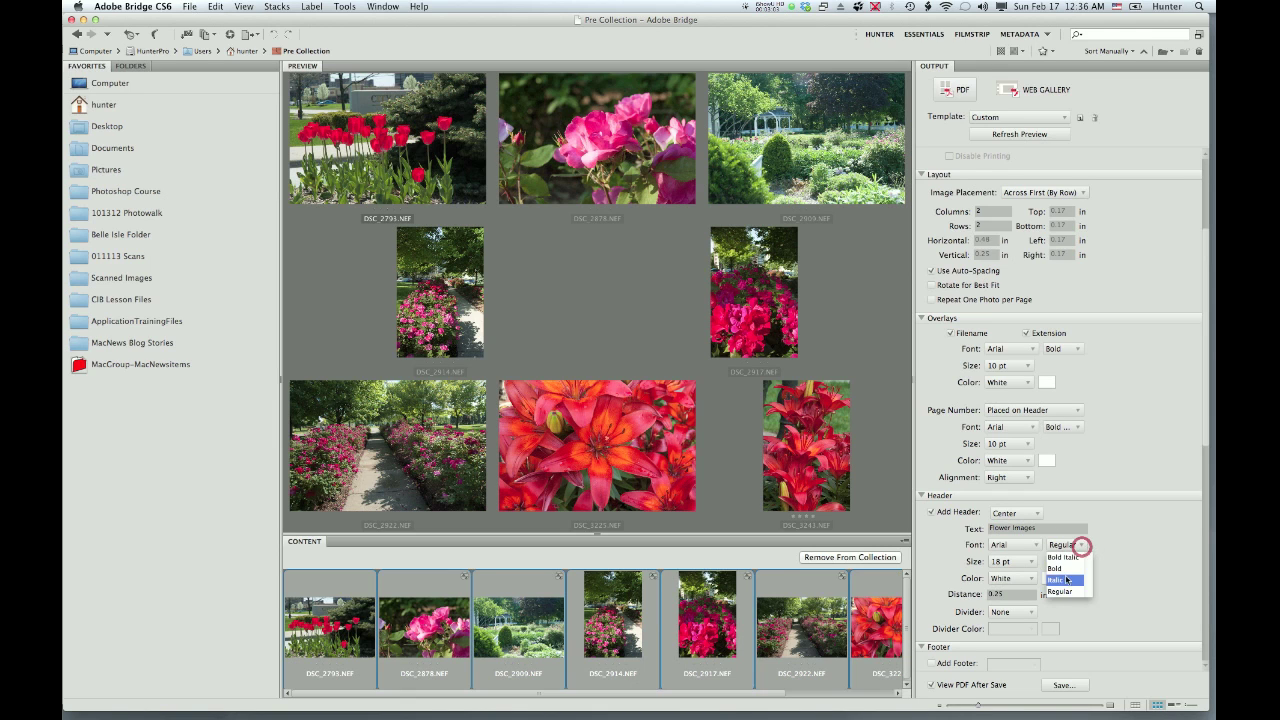
pyautogui.click(1064, 560)
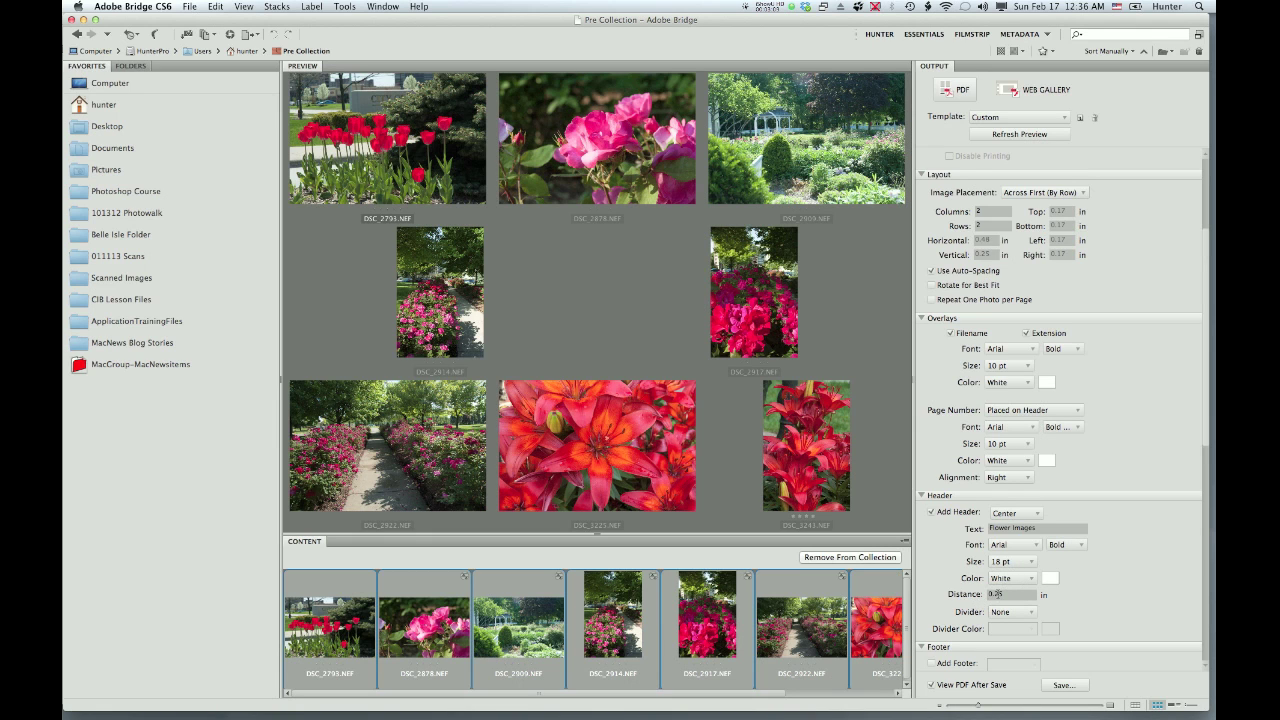
# Step: Scroll down the Output panel to the footer and playback settings
pyautogui.click(1206, 440)
pyautogui.scroll(-1, 1197, 474)
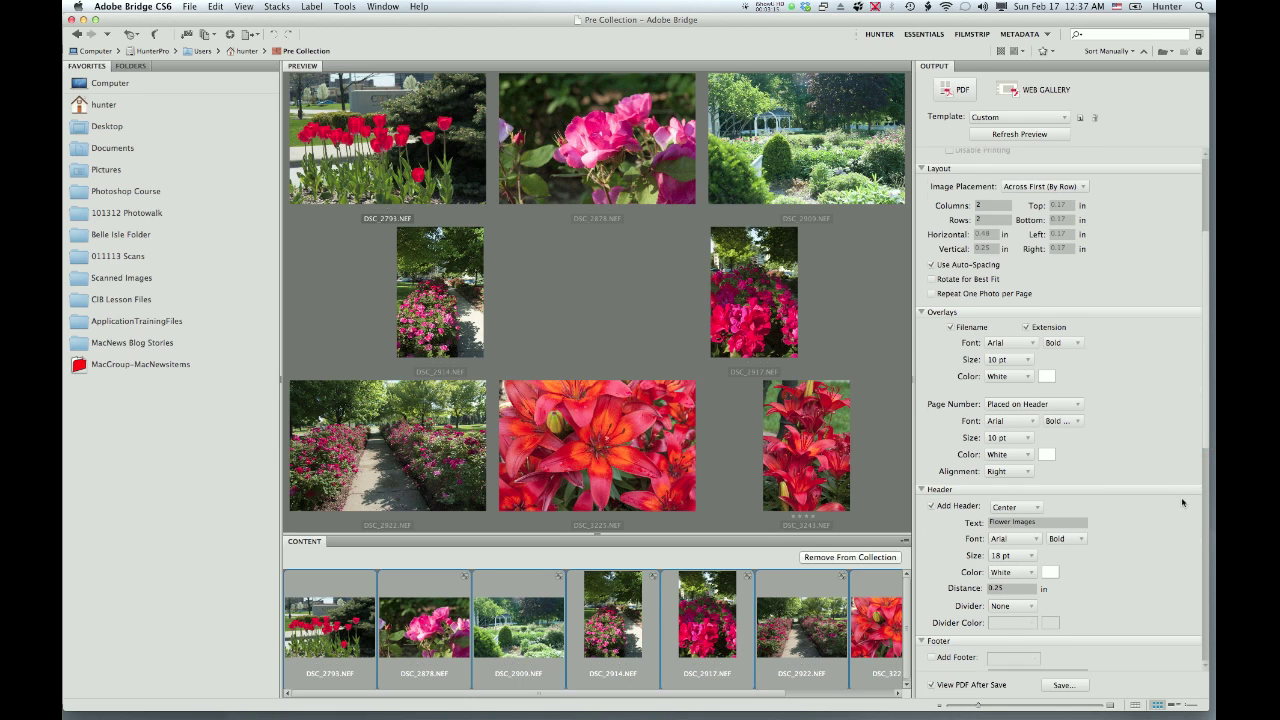
pyautogui.scroll(-5, 1190, 490)
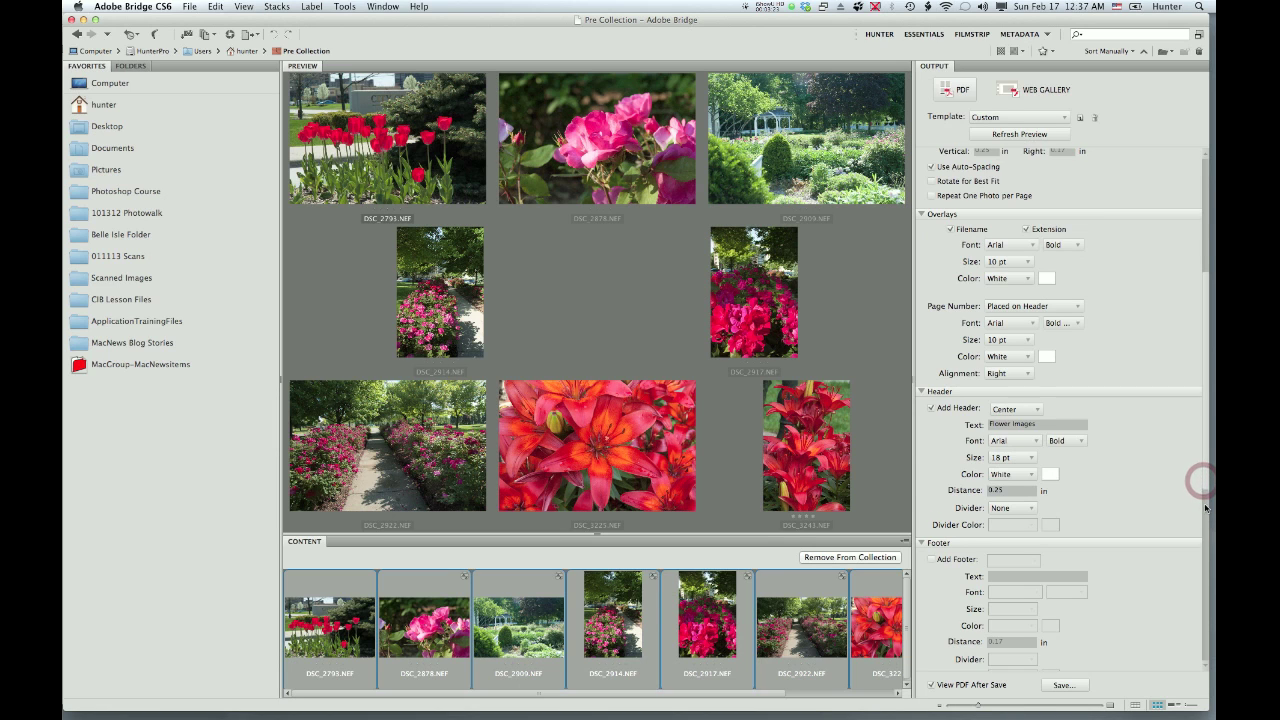
pyautogui.moveTo(1206, 484); pyautogui.dragTo(1208, 521)
pyautogui.scroll(-1, 1207, 543)
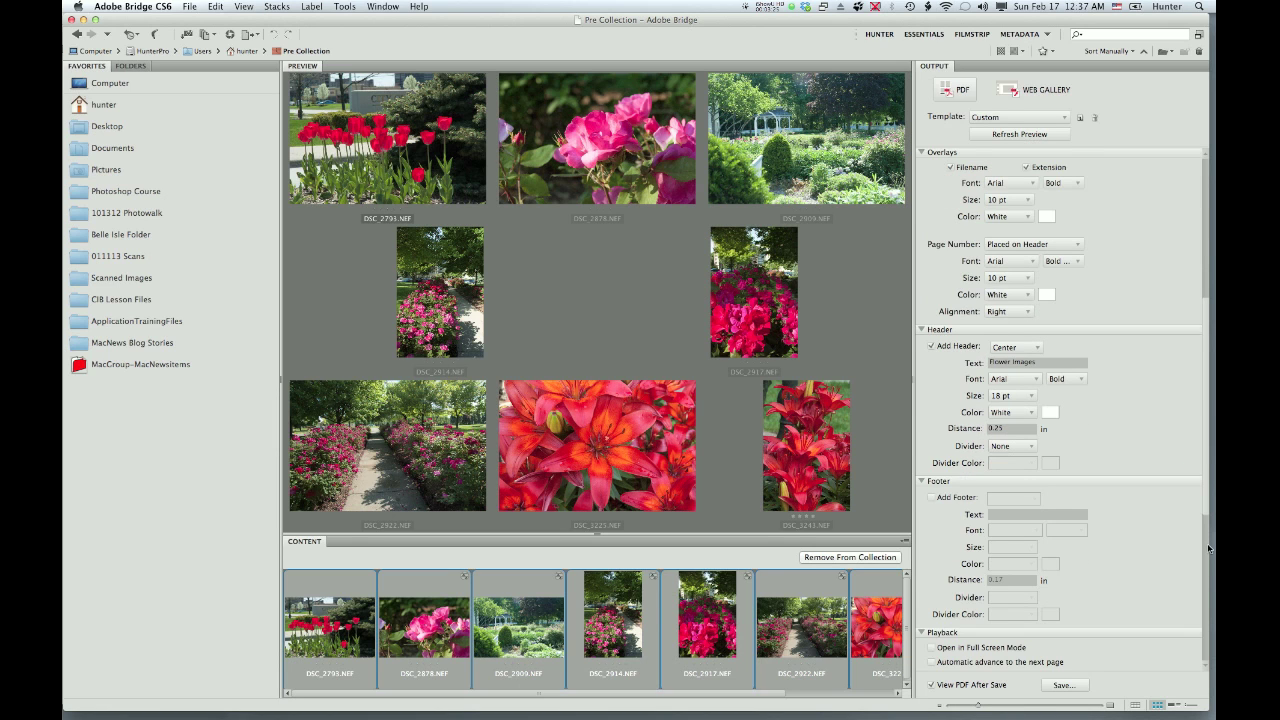
pyautogui.scroll(-1, 1207, 543)
pyautogui.scroll(-1, 1207, 543)
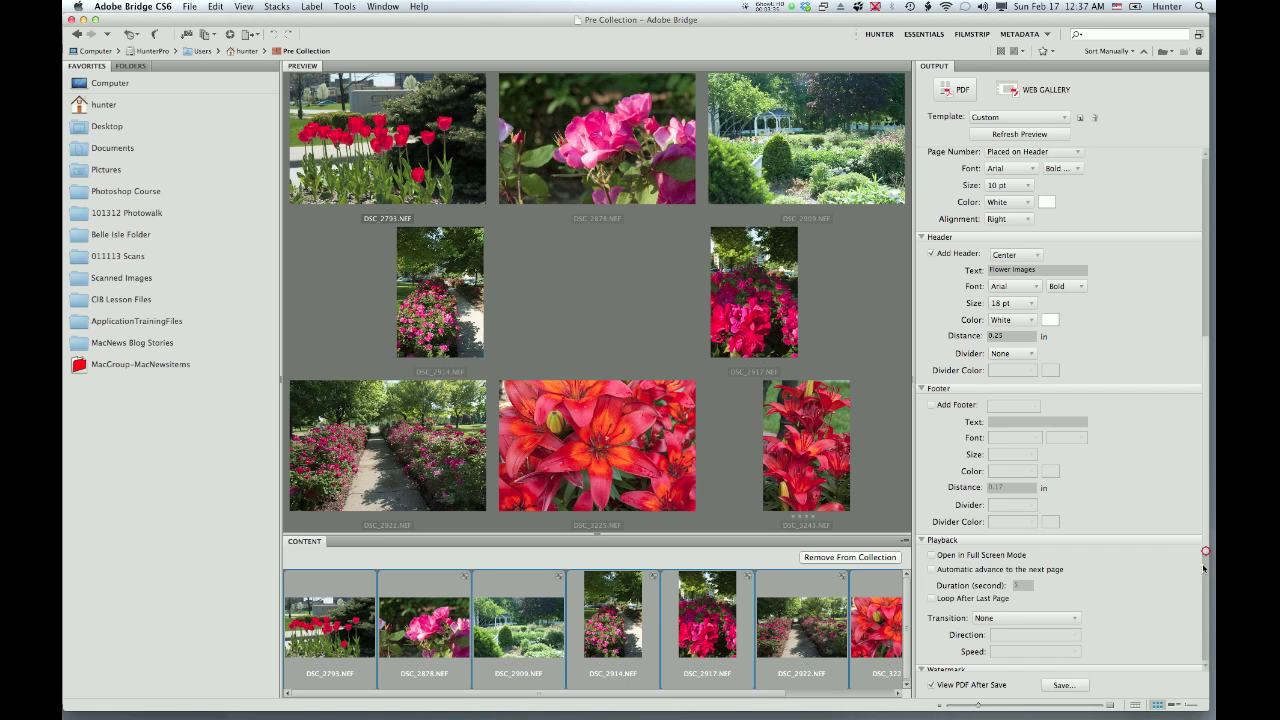
pyautogui.scroll(-1, 1203, 568)
pyautogui.scroll(-1, 1207, 600)
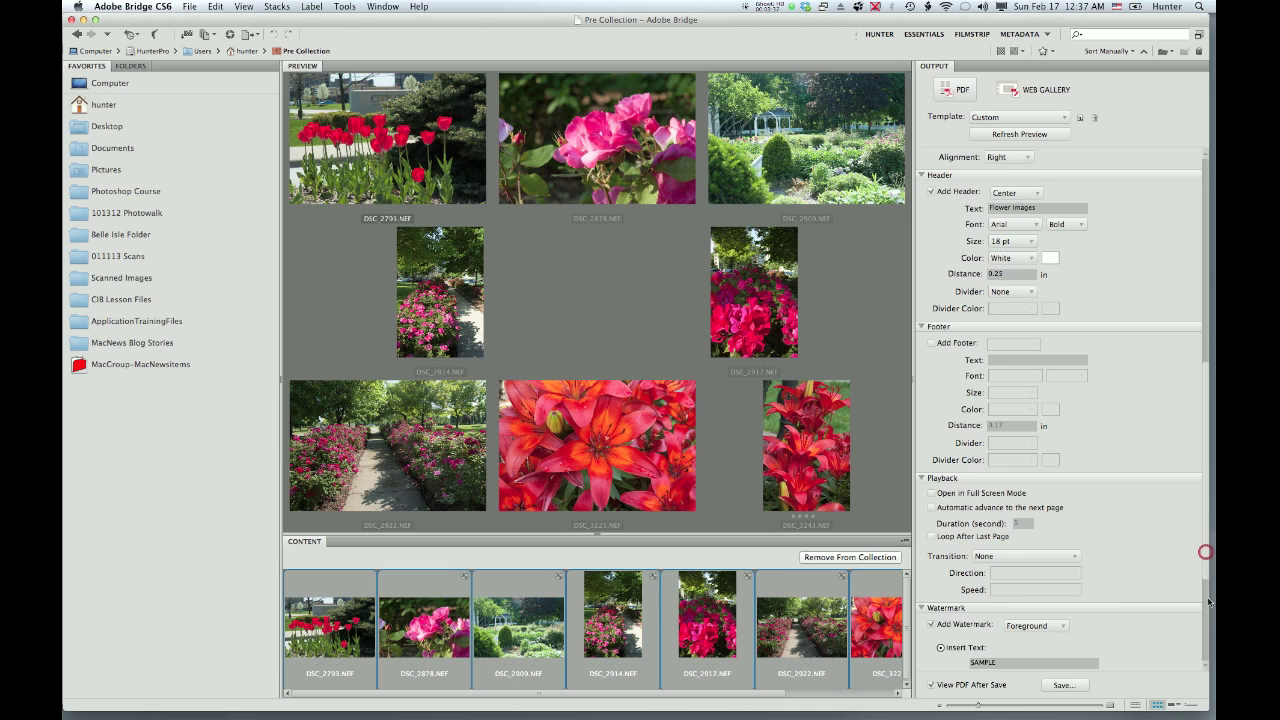
pyautogui.moveTo(1208, 607); pyautogui.dragTo(1209, 672)
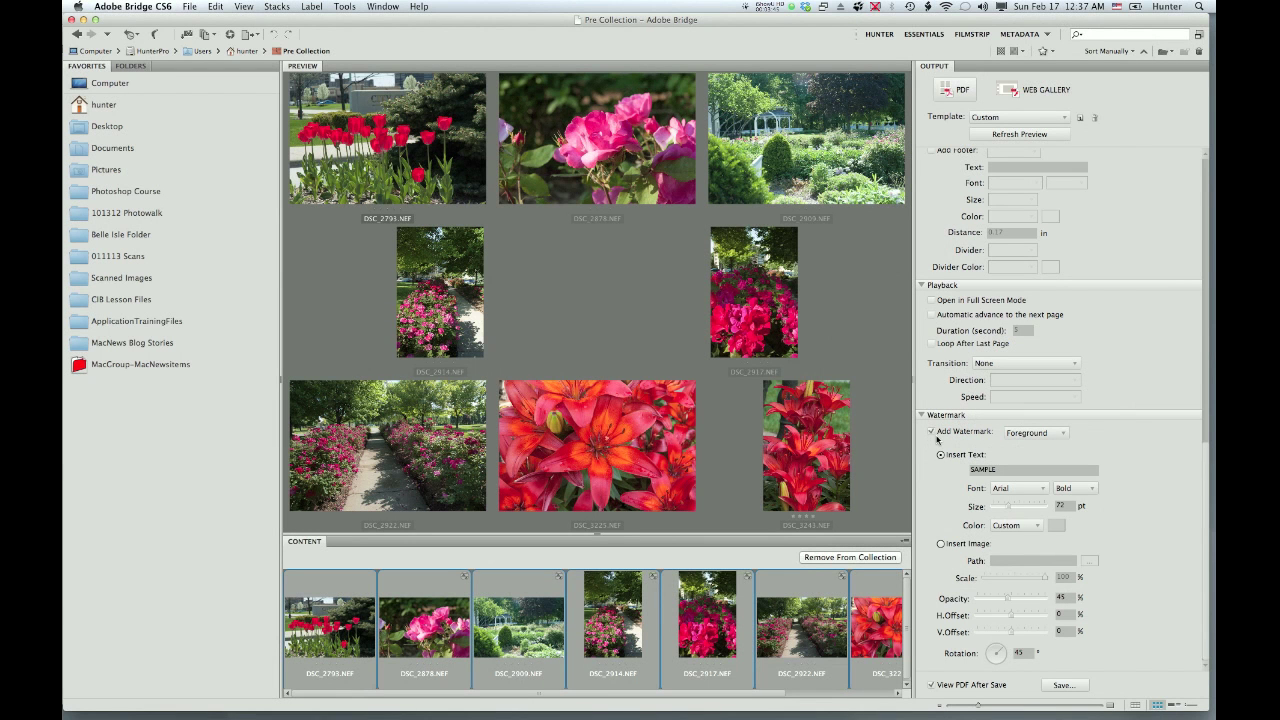
pyautogui.click(1062, 432)
pyautogui.click(1060, 432)
pyautogui.click(1008, 471)
pyautogui.doubleClick(1008, 471)
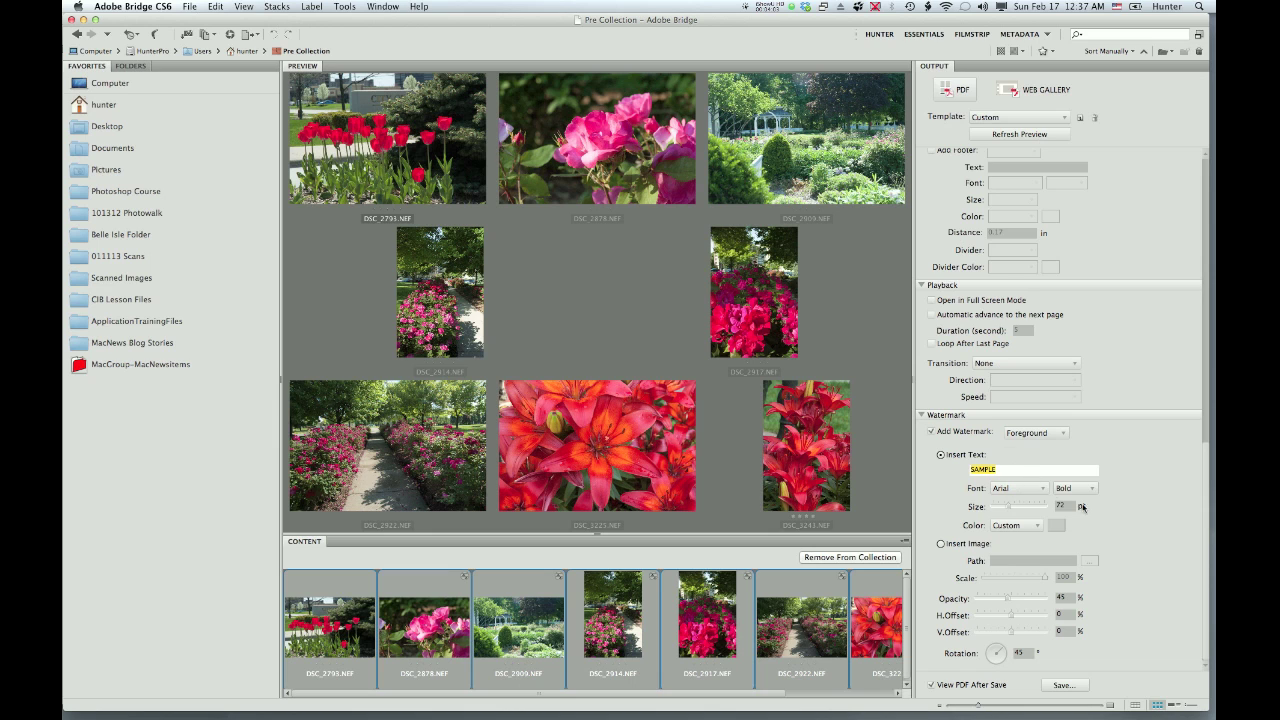
pyautogui.click(1013, 487)
pyautogui.click(1010, 490)
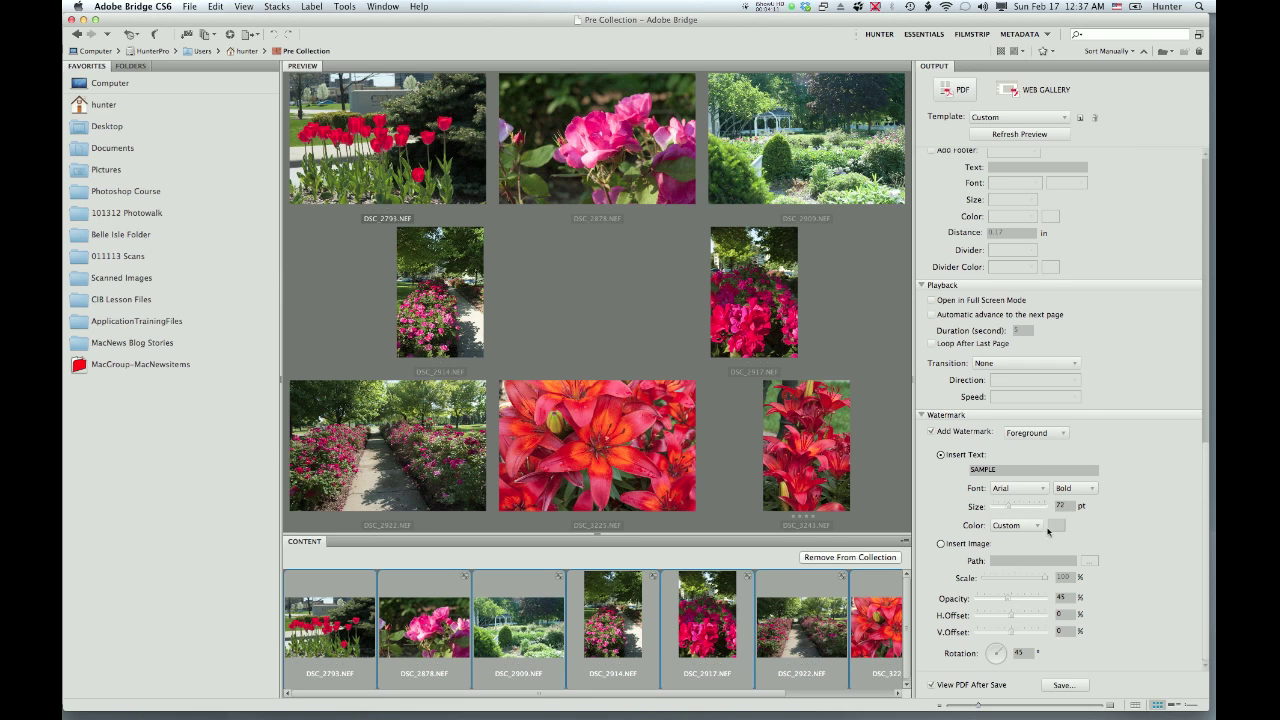
pyautogui.click(1060, 525)
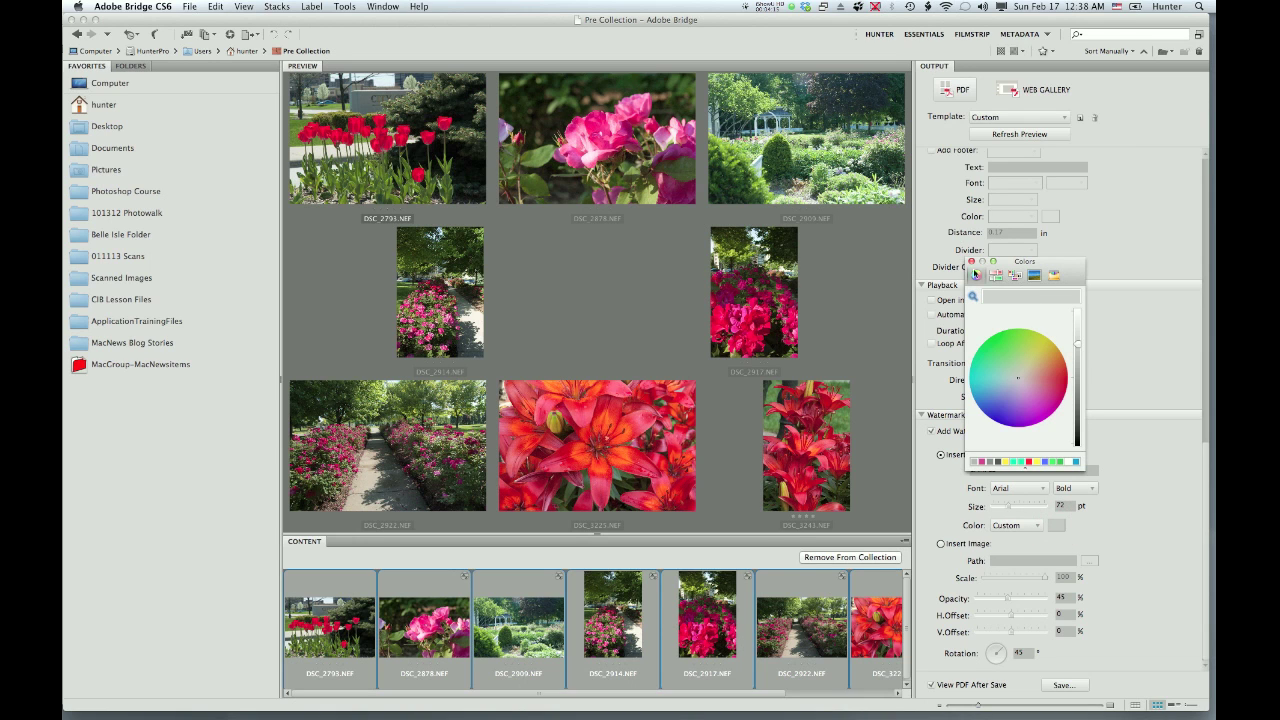
pyautogui.click(971, 263)
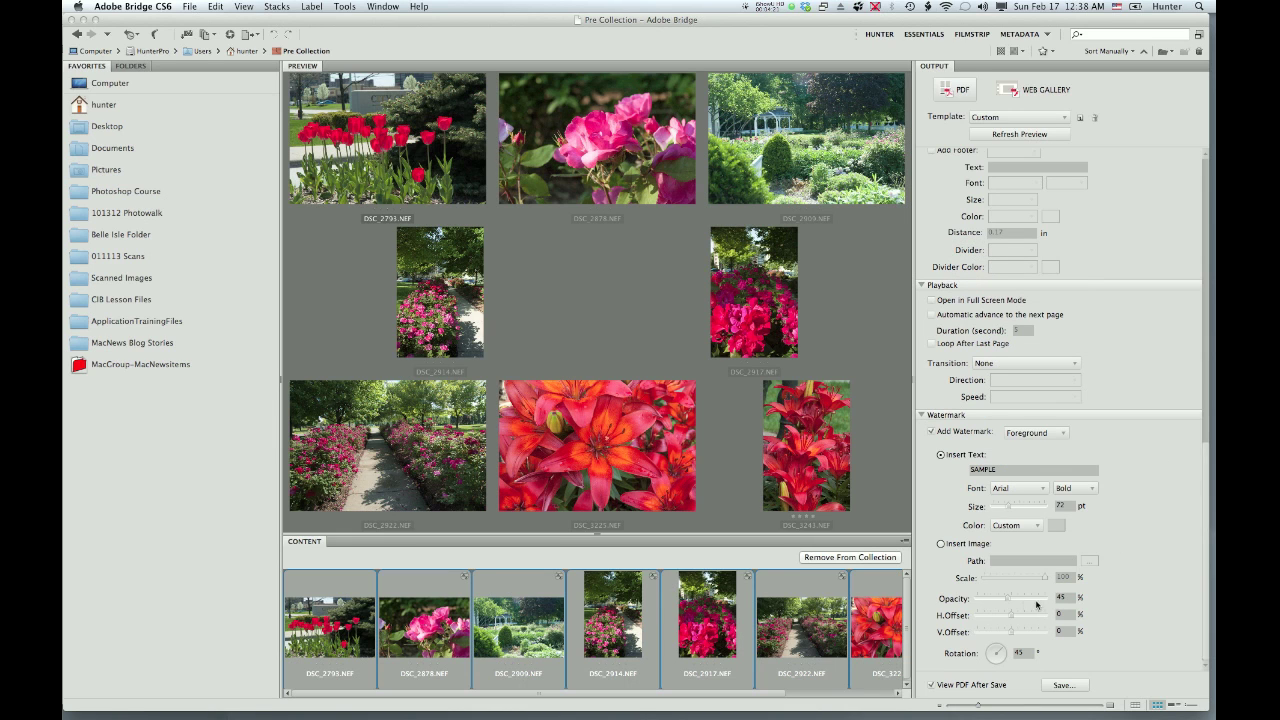
pyautogui.moveTo(1068, 595); pyautogui.dragTo(1054, 600)
pyautogui.moveTo(1055, 605); pyautogui.dragTo(1063, 597)
pyautogui.click(1031, 651)
# Step: Save the contact sheet PDF to the Desktop as 'Flower Contact Sheet'
pyautogui.click(1064, 686)
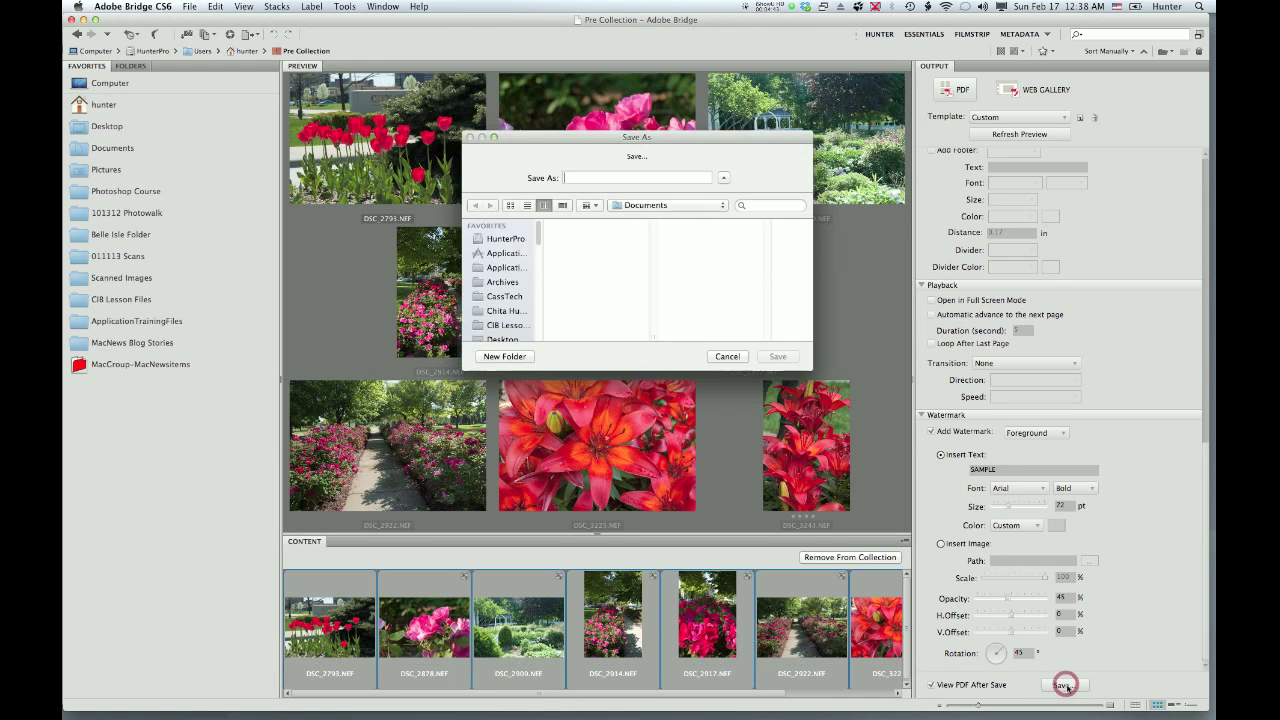
pyautogui.write('Flower Contact Sheet')
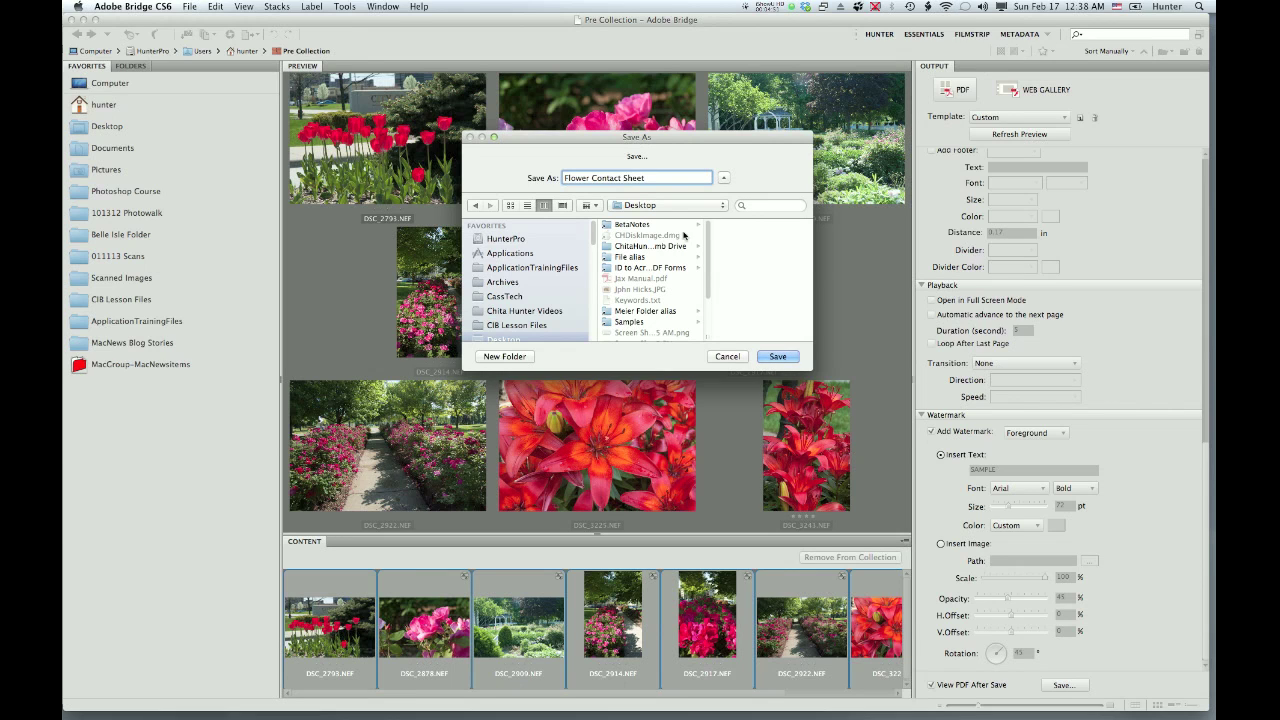
pyautogui.click(792, 357)
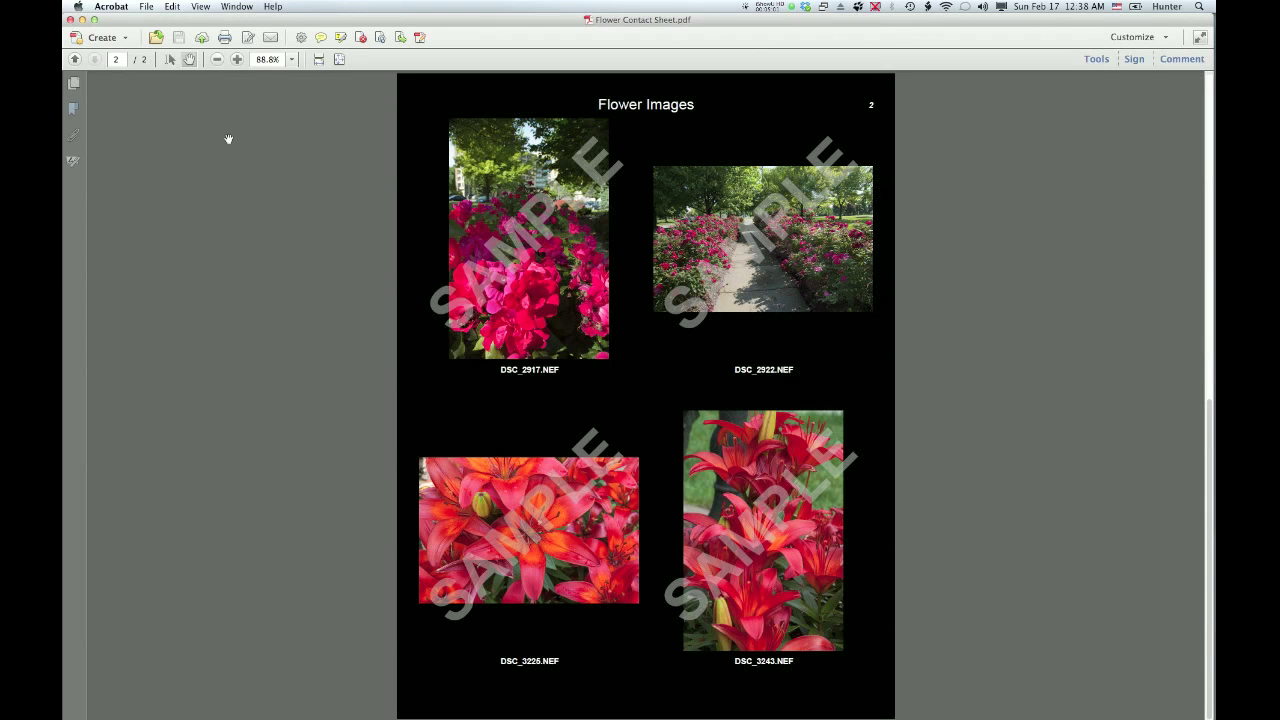
# Step: Review page 1 and page 2 of the PDF, ending back on page 1
pyautogui.click(75, 59)
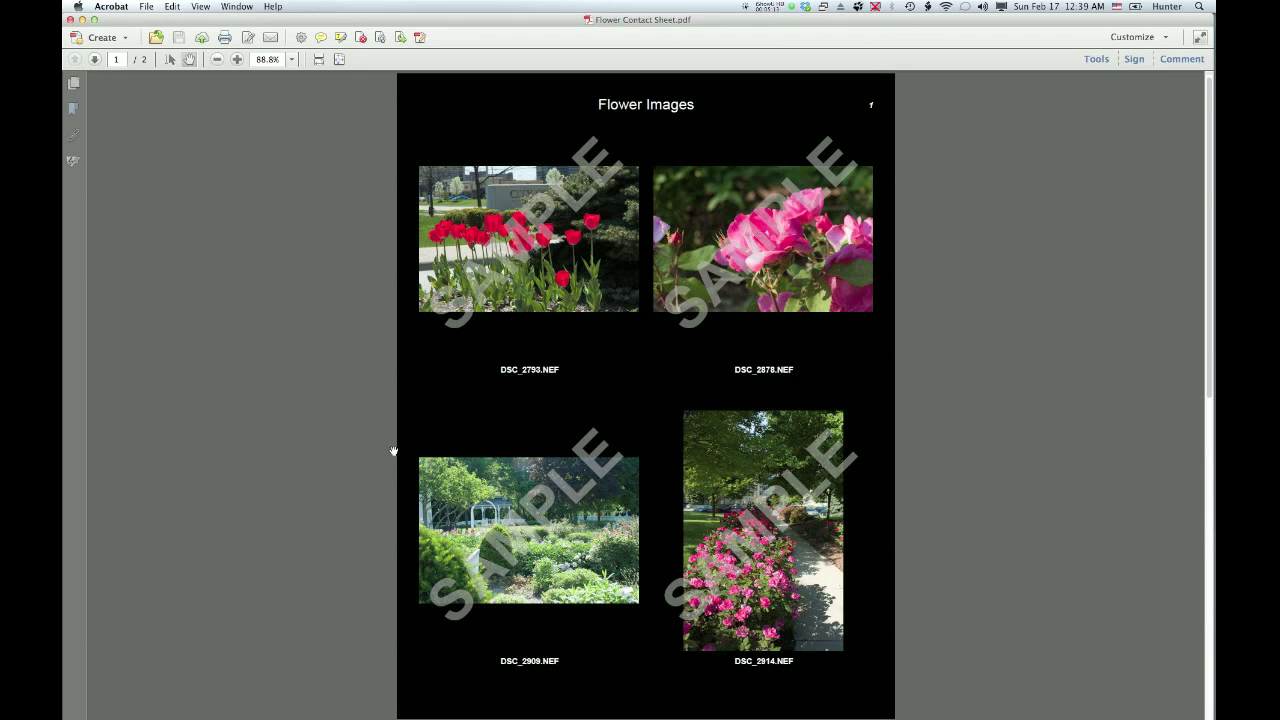
pyautogui.click(96, 61)
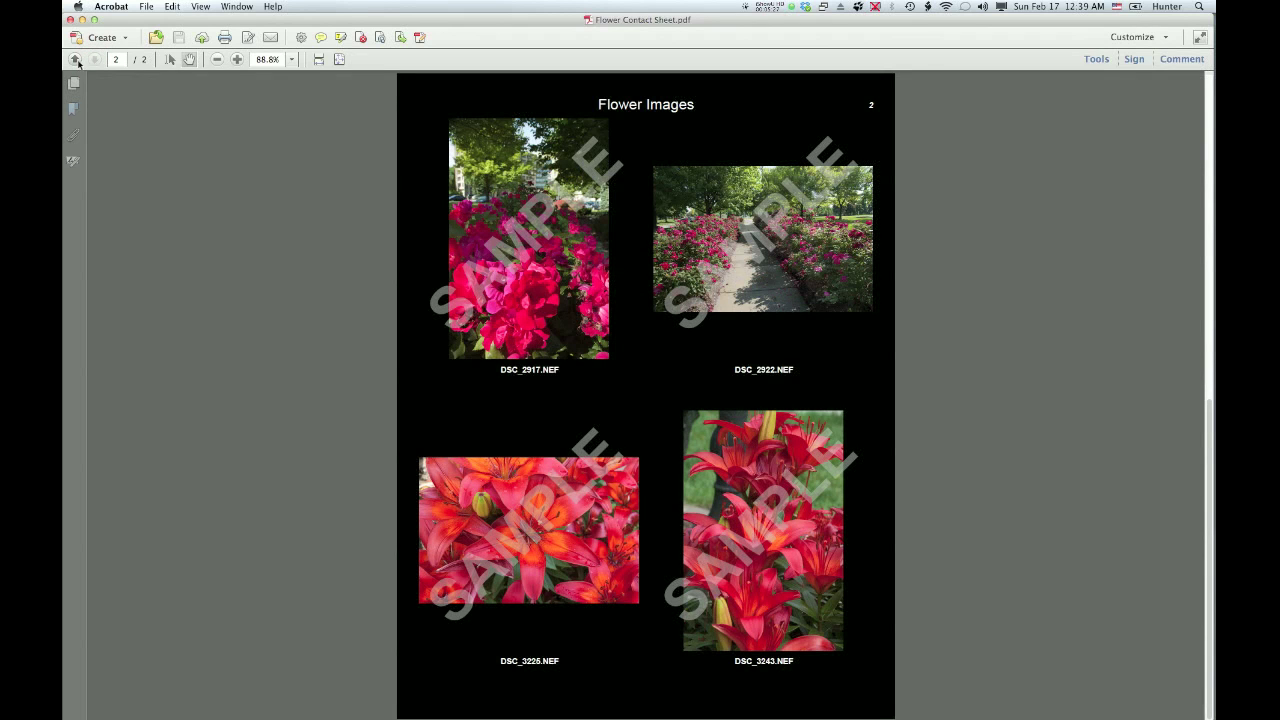
pyautogui.click(75, 62)
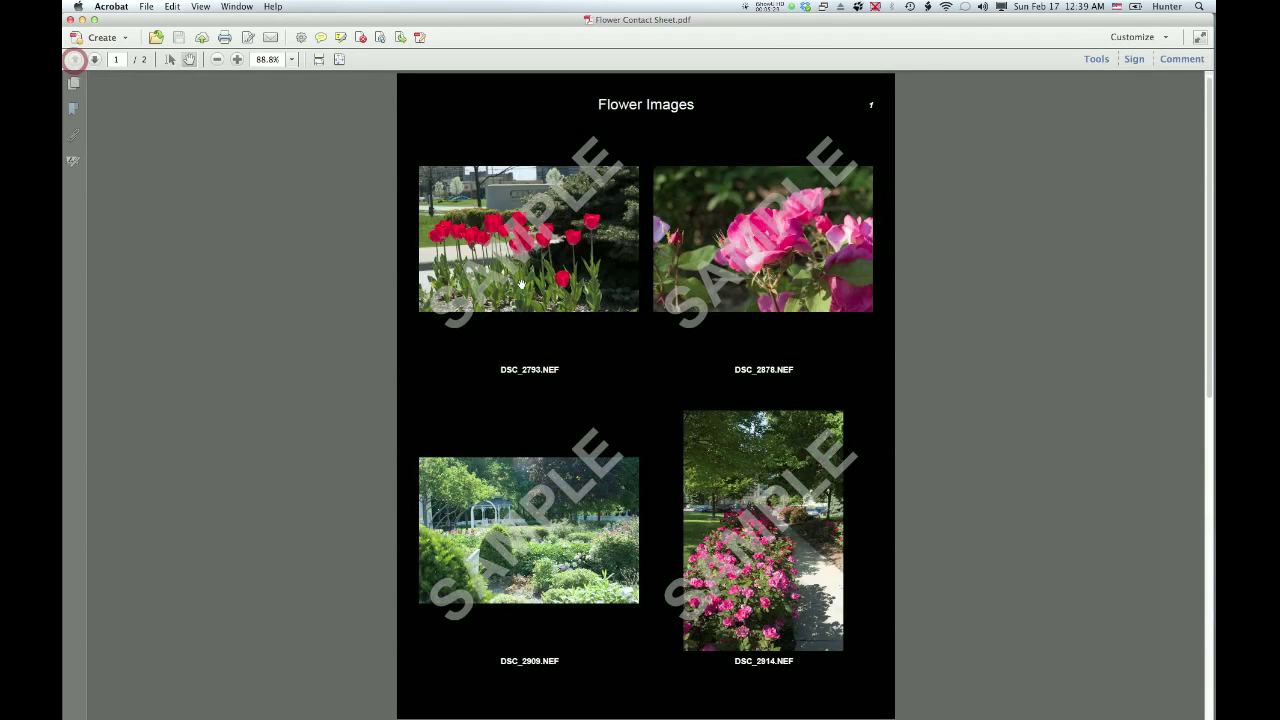